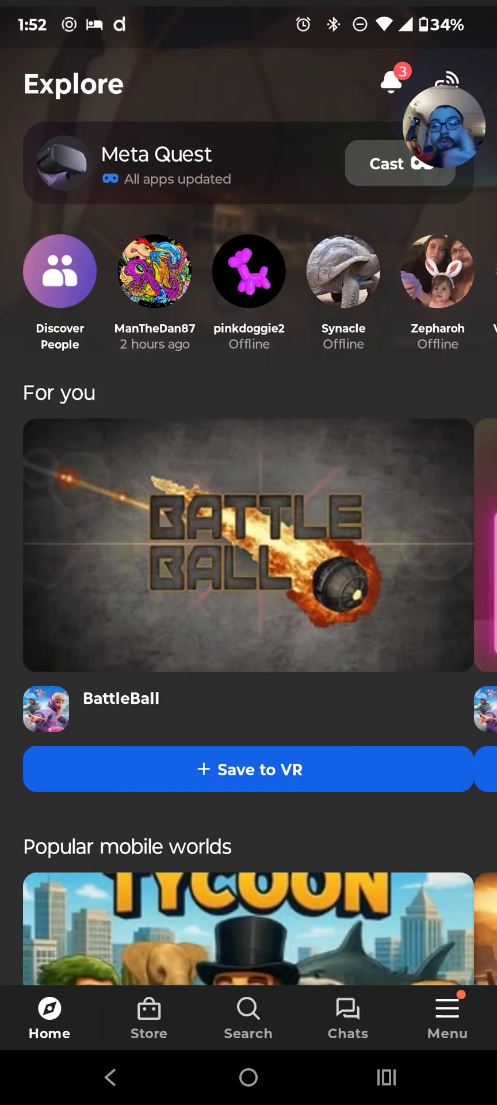
Browse the Meta Horizon Explore feed up and down, then bring up the Recents overview
{"action": "scroll", "coordinate": [259, 544], "scroll_direction": "down", "scroll_amount": 10}
{"action": "scroll", "coordinate": [260, 544], "scroll_direction": "down", "scroll_amount": 5}
{"action": "scroll", "coordinate": [259, 544], "scroll_direction": "up", "scroll_amount": 15}
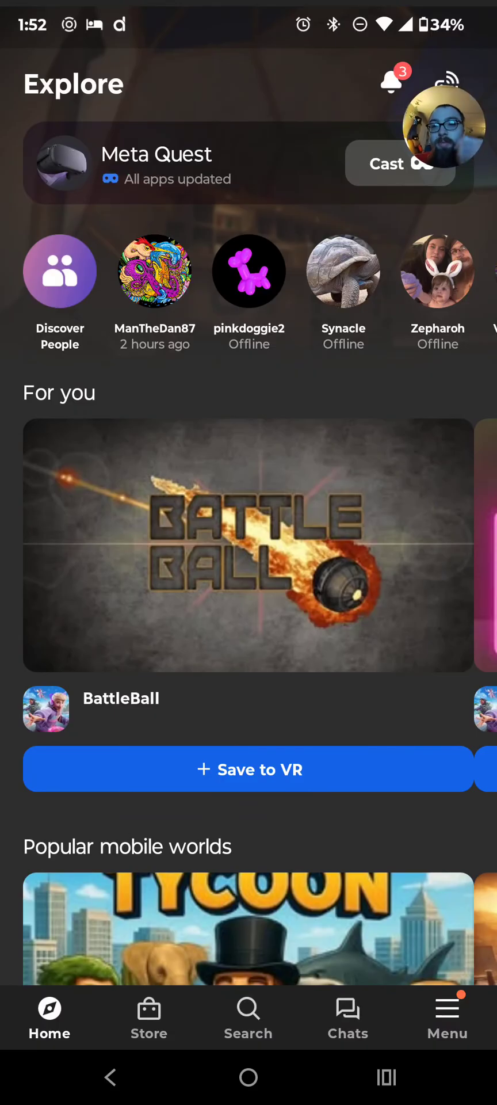
{"action": "scroll", "coordinate": [259, 544], "scroll_direction": "down", "scroll_amount": 10}
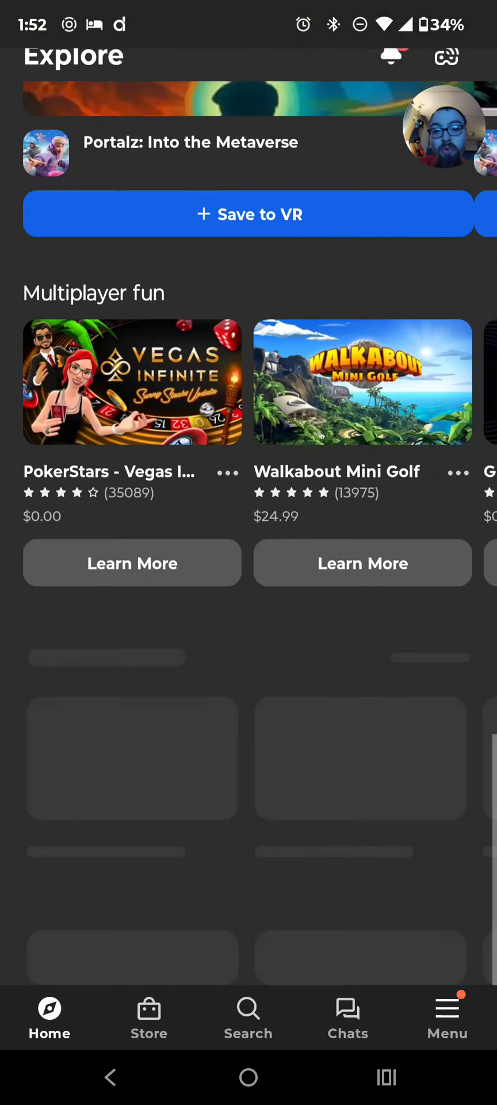
{"action": "scroll", "coordinate": [259, 544], "scroll_direction": "up", "scroll_amount": 10}
{"action": "scroll", "coordinate": [260, 544], "scroll_direction": "up", "scroll_amount": 5}
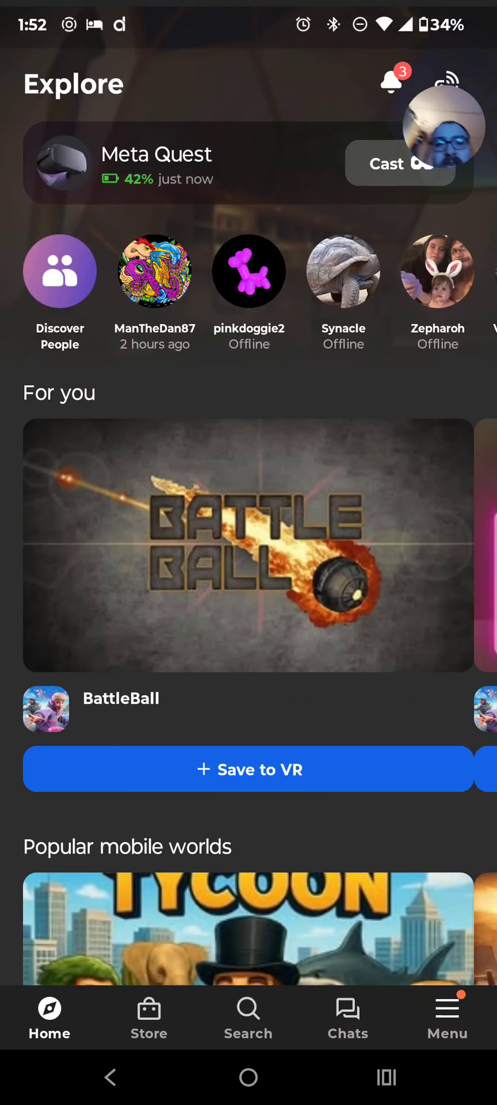
{"action": "scroll", "coordinate": [249, 518], "scroll_direction": "down", "scroll_amount": 15}
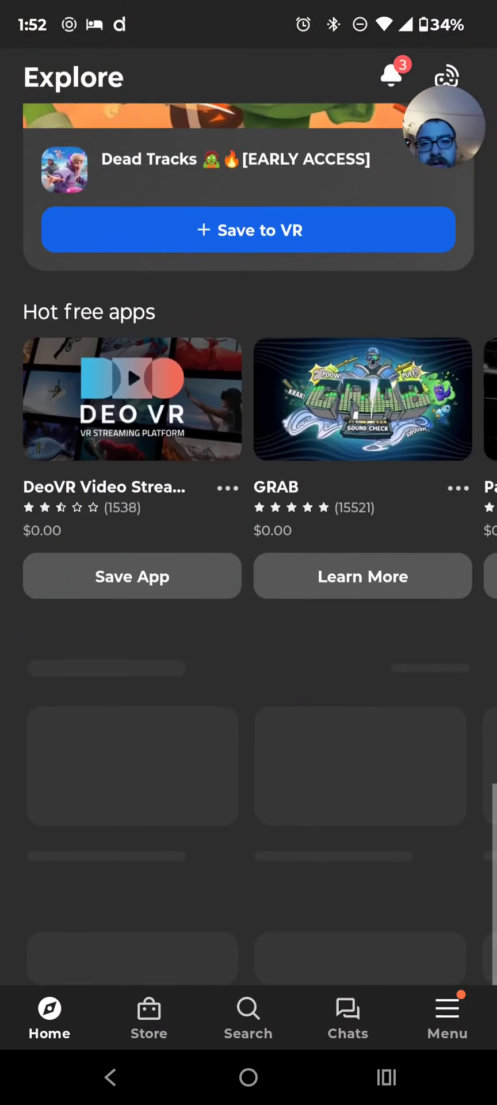
{"action": "scroll", "coordinate": [248, 518], "scroll_direction": "up", "scroll_amount": 10}
{"action": "scroll", "coordinate": [248, 518], "scroll_direction": "up", "scroll_amount": 10}
{"action": "left_click", "coordinate": [386, 1077]}
Switch to the Play Store from Recents and view the Meta Horizon app page
{"action": "left_click_drag", "start_coordinate": [172, 460], "coordinate": [403, 461]}
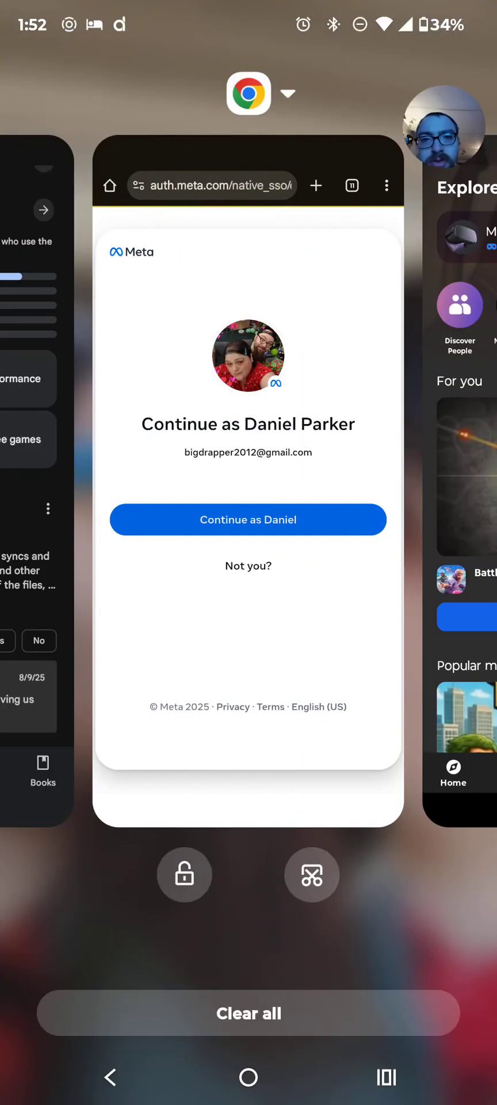
{"action": "left_click_drag", "start_coordinate": [173, 461], "coordinate": [403, 461]}
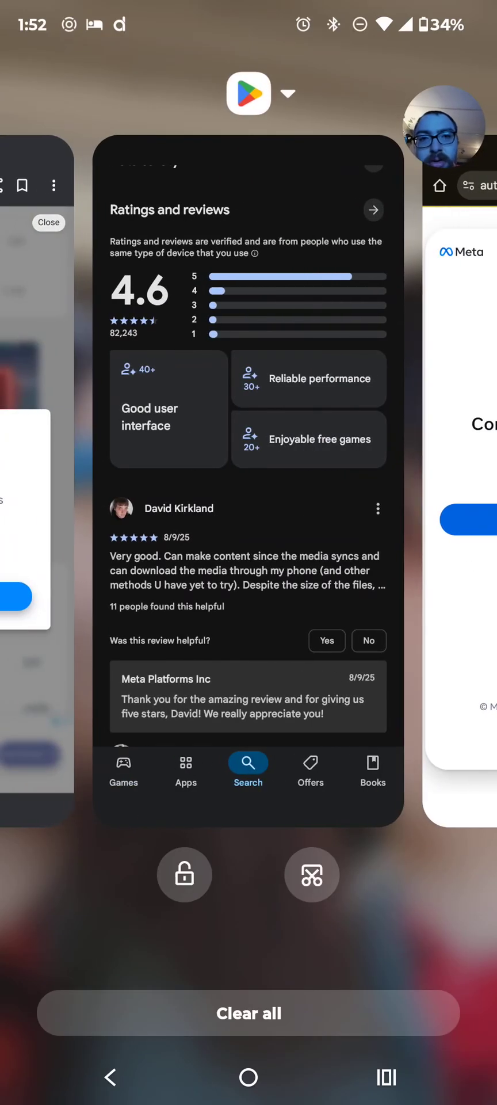
{"action": "left_click", "coordinate": [245, 460]}
{"action": "scroll", "coordinate": [249, 518], "scroll_direction": "up", "scroll_amount": 10}
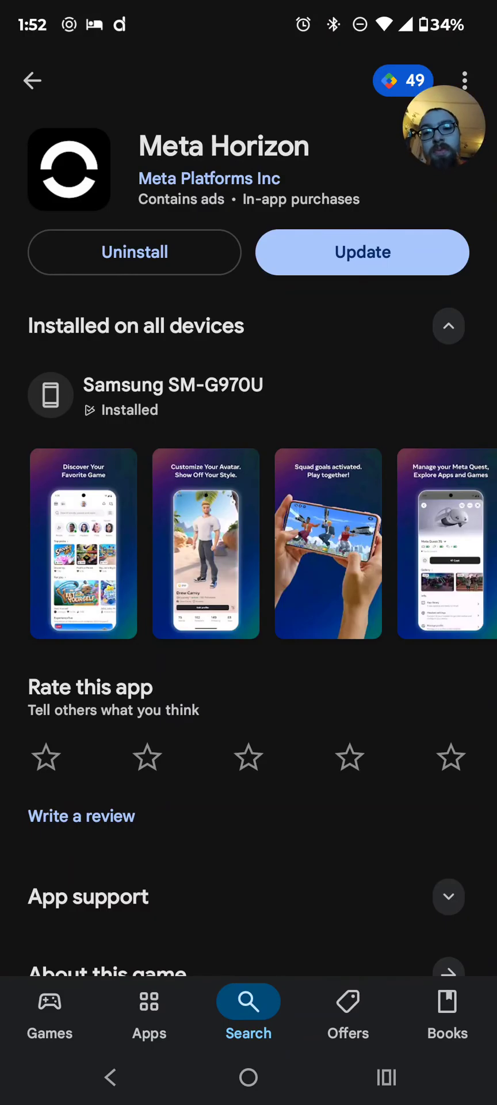
Return through Recents to the Meta sign-in page in Chrome
{"action": "left_click", "coordinate": [387, 1077]}
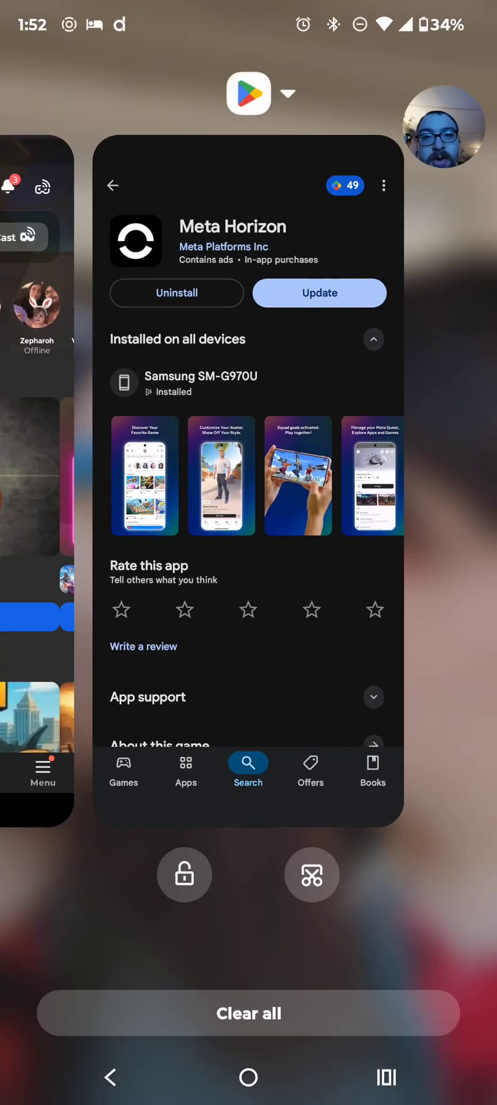
{"action": "left_click_drag", "start_coordinate": [115, 461], "coordinate": [374, 460]}
{"action": "left_click_drag", "start_coordinate": [173, 460], "coordinate": [316, 460]}
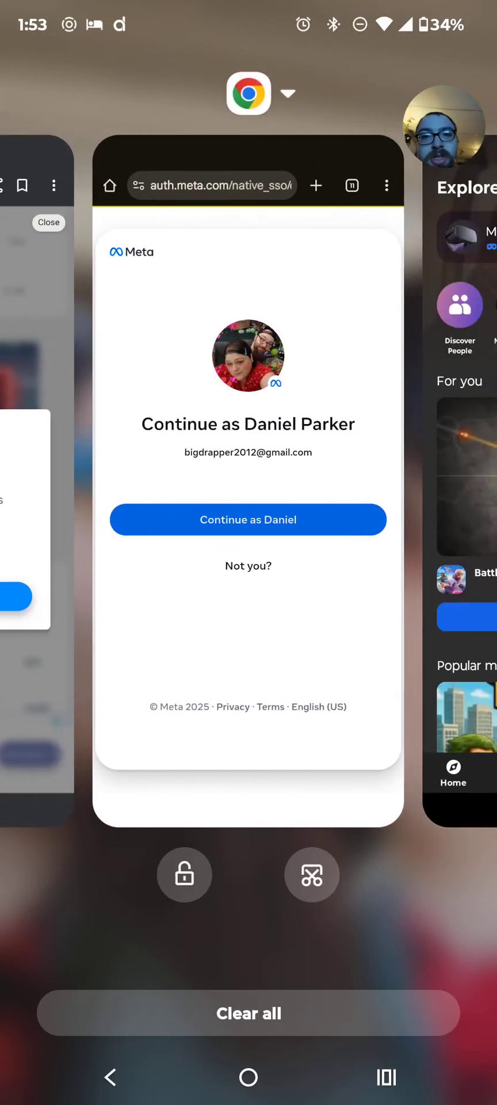
{"action": "left_click", "coordinate": [248, 403]}
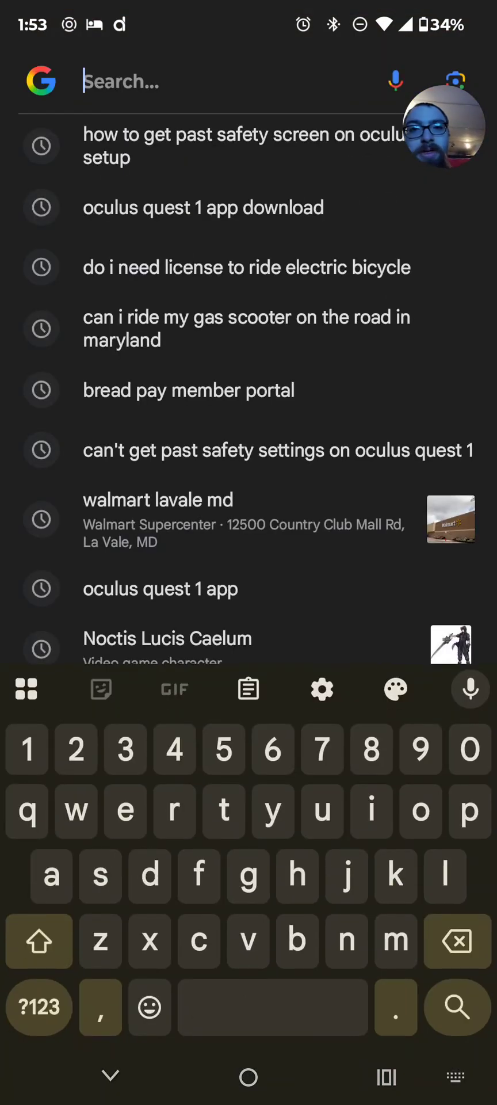
Rerun the 'how to get past safety screen' search and open the Reddit thread about it
{"action": "left_click", "coordinate": [241, 146]}
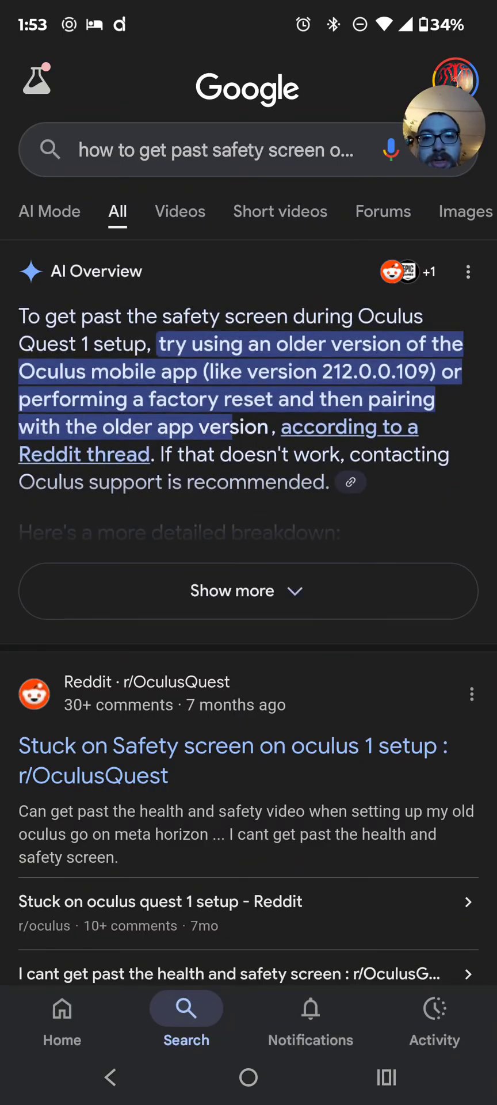
{"action": "scroll", "coordinate": [249, 576], "scroll_direction": "down", "scroll_amount": 1}
{"action": "left_click", "coordinate": [231, 653]}
{"action": "scroll", "coordinate": [248, 575], "scroll_direction": "down", "scroll_amount": 15}
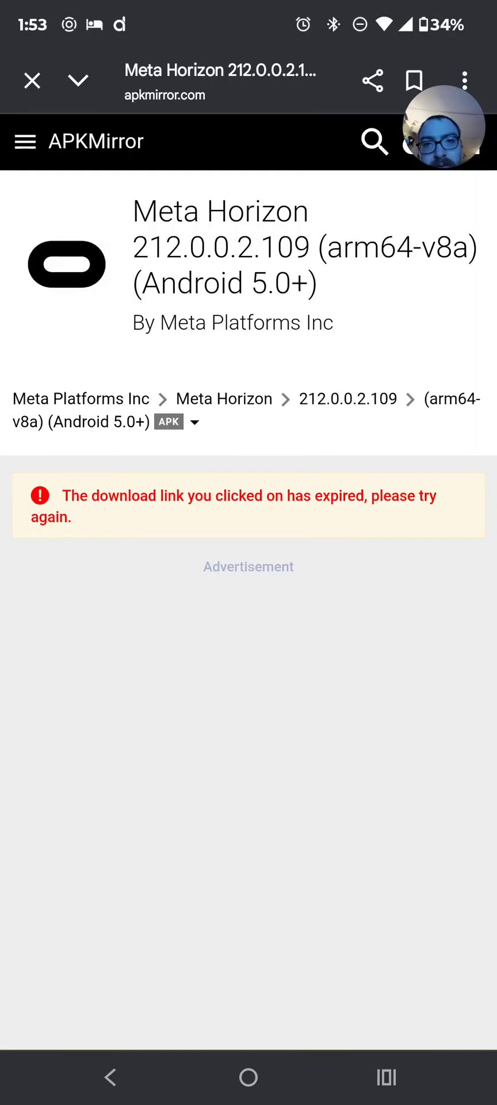
Scroll APKMirror to the 106.6 MB DOWNLOAD APK button, then bring up Recents at the Play Store card
{"action": "scroll", "coordinate": [249, 575], "scroll_direction": "down", "scroll_amount": 10}
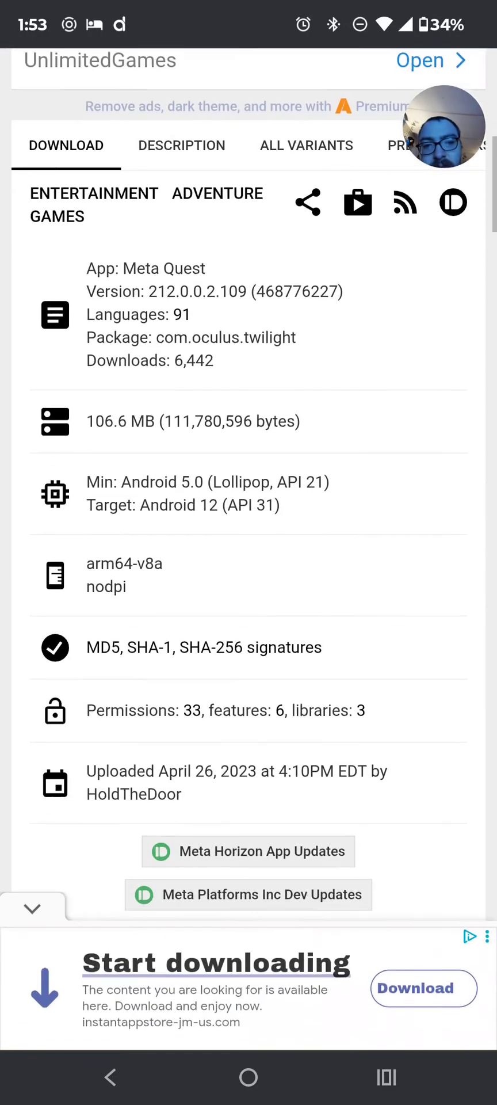
{"action": "scroll", "coordinate": [248, 518], "scroll_direction": "down", "scroll_amount": 1}
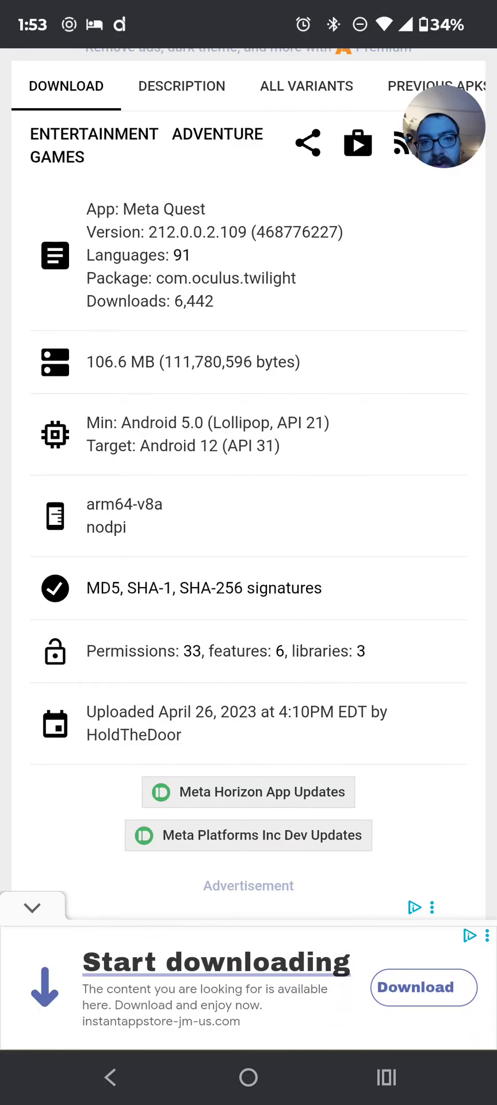
{"action": "scroll", "coordinate": [248, 518], "scroll_direction": "down", "scroll_amount": 8}
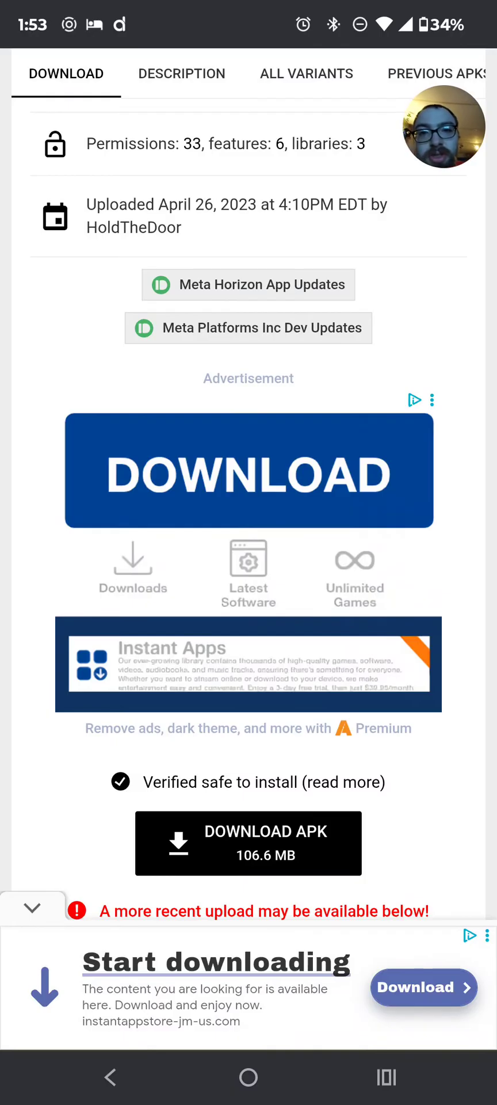
{"action": "scroll", "coordinate": [249, 518], "scroll_direction": "down", "scroll_amount": 4}
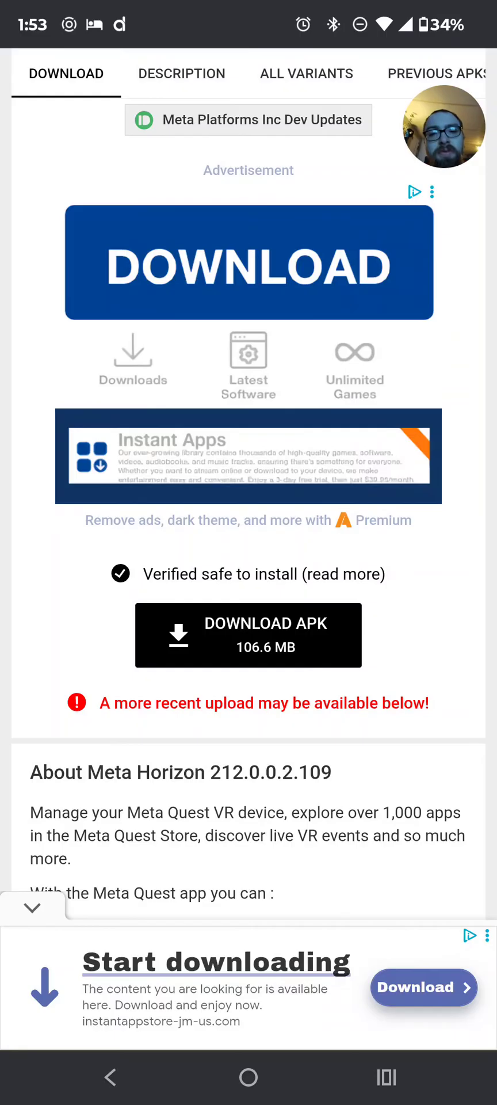
{"action": "left_click", "coordinate": [386, 1078]}
{"action": "left_click_drag", "start_coordinate": [144, 460], "coordinate": [403, 461]}
Return to Meta Horizon, open Headset Settings and choose Finish Setup to re-pair the Quest
{"action": "left_click", "coordinate": [248, 460]}
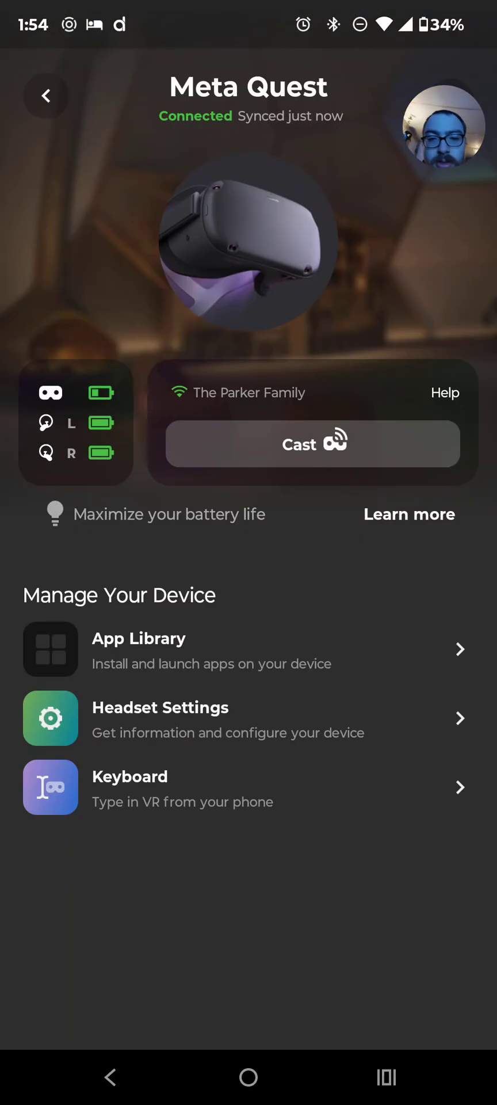
{"action": "left_click", "coordinate": [230, 718]}
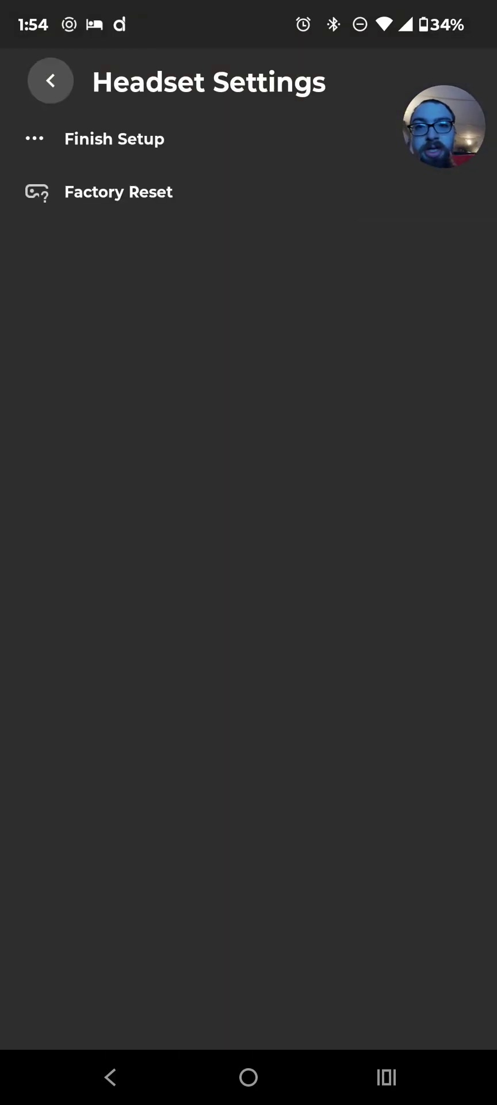
{"action": "left_click", "coordinate": [114, 139]}
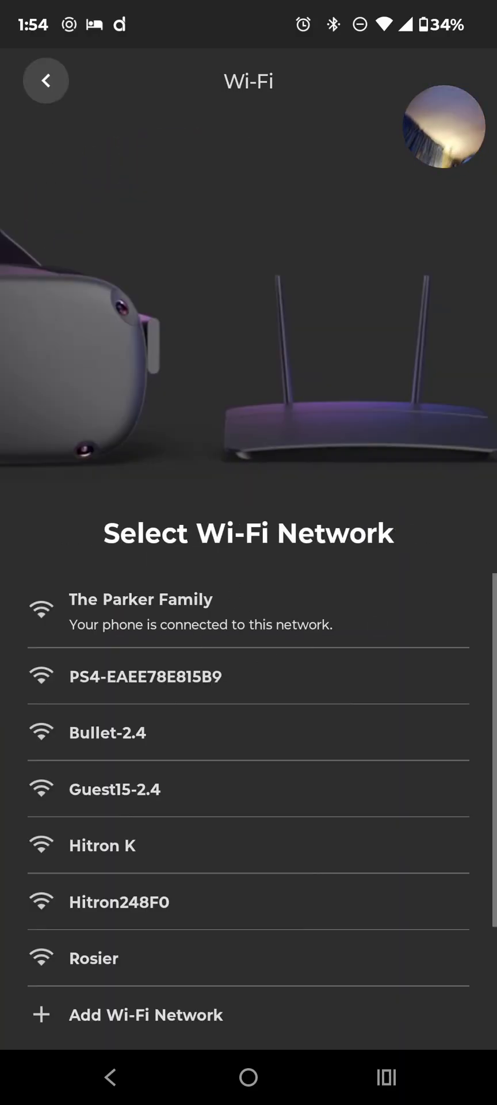
Choose the phone's home Wi-Fi network for the Quest headset
{"action": "left_click", "coordinate": [198, 611]}
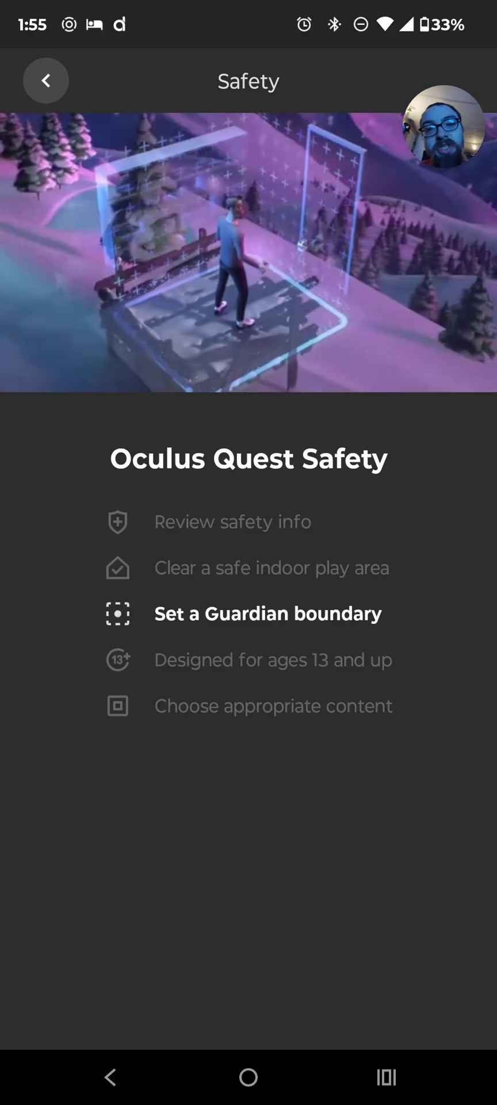
Raise the volume, watch the Safety video through, and continue past the checklist
{"action": "key", "text": "XF86AudioRaiseVolume"}
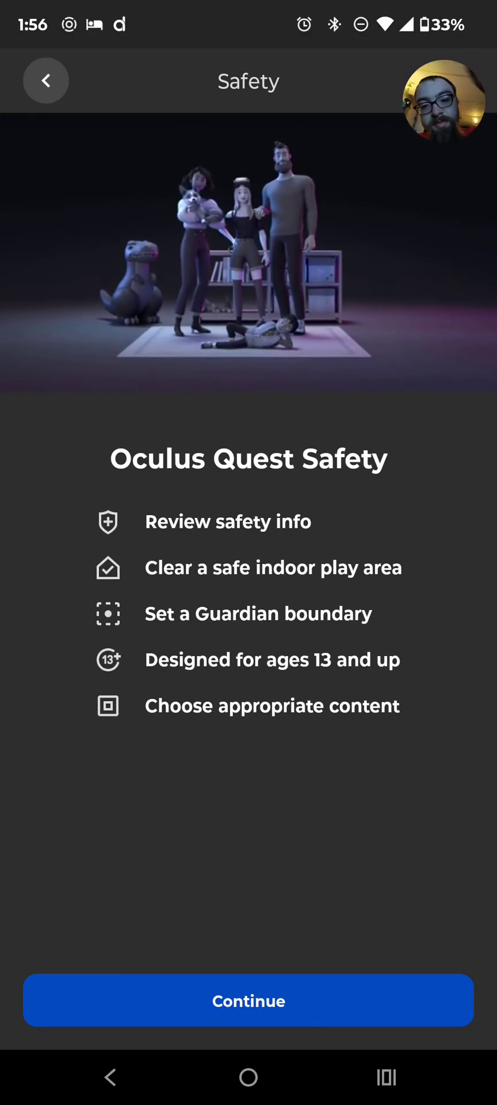
{"action": "left_click", "coordinate": [248, 1000]}
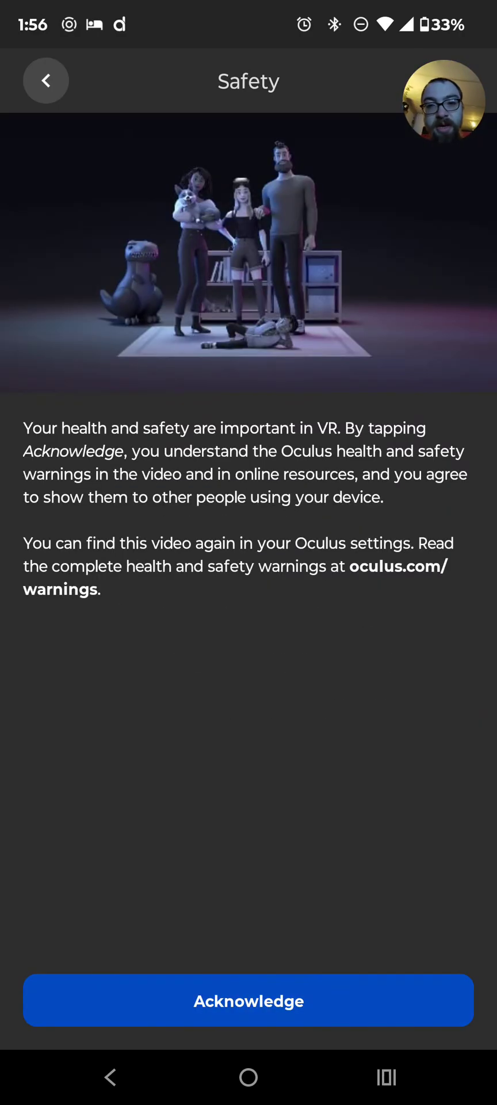
Acknowledge the health and safety warnings agreement
{"action": "left_click", "coordinate": [248, 1001]}
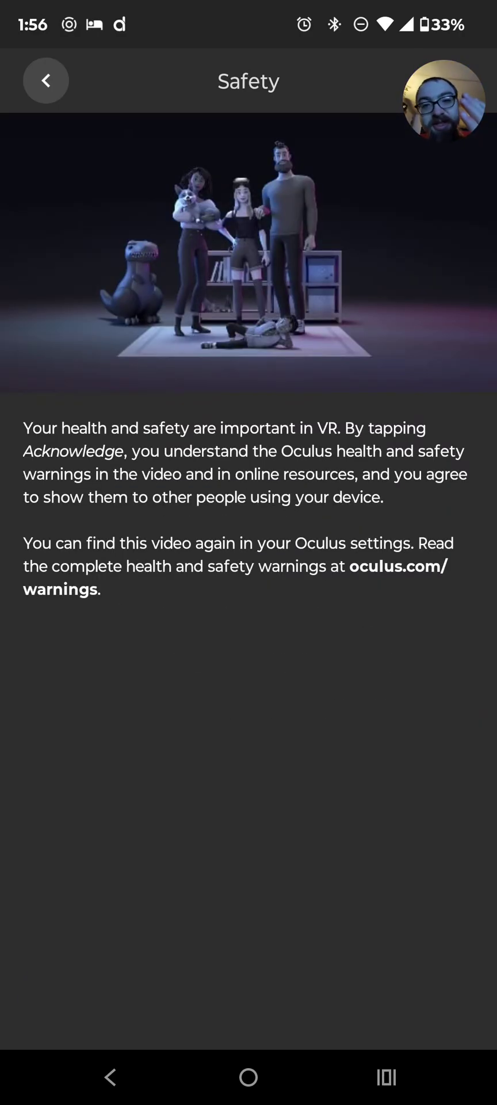